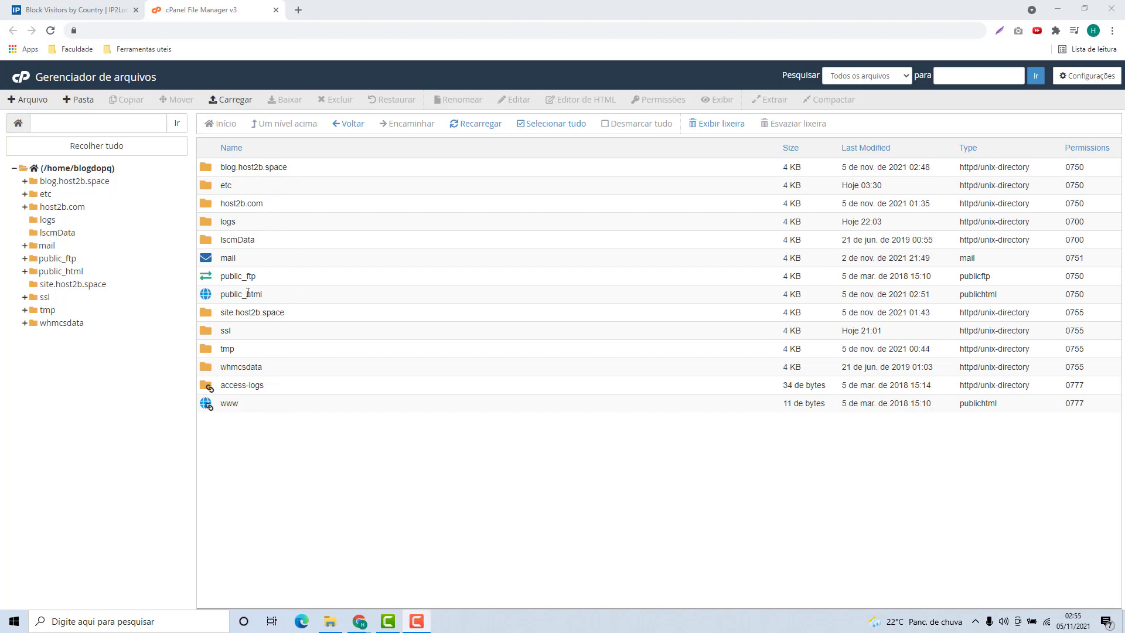
- Open the public_html folder and turn on the display of hidden files (dotfiles) in the file manager preferences
{"action": "double_click", "coordinate": [280, 300]}
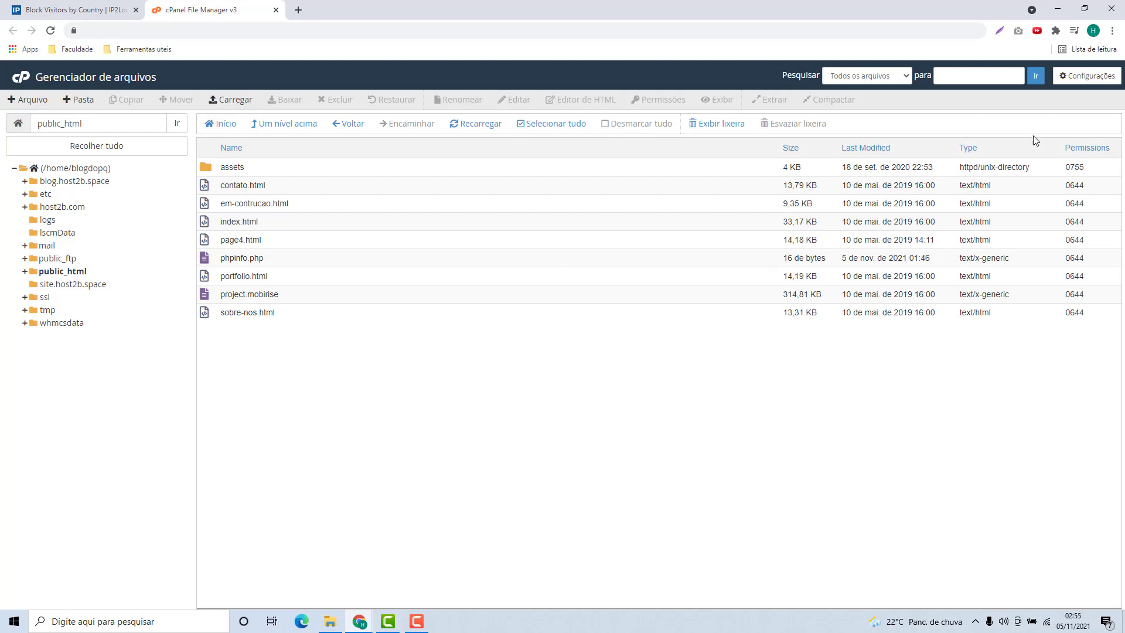
{"action": "left_click", "coordinate": [1073, 78]}
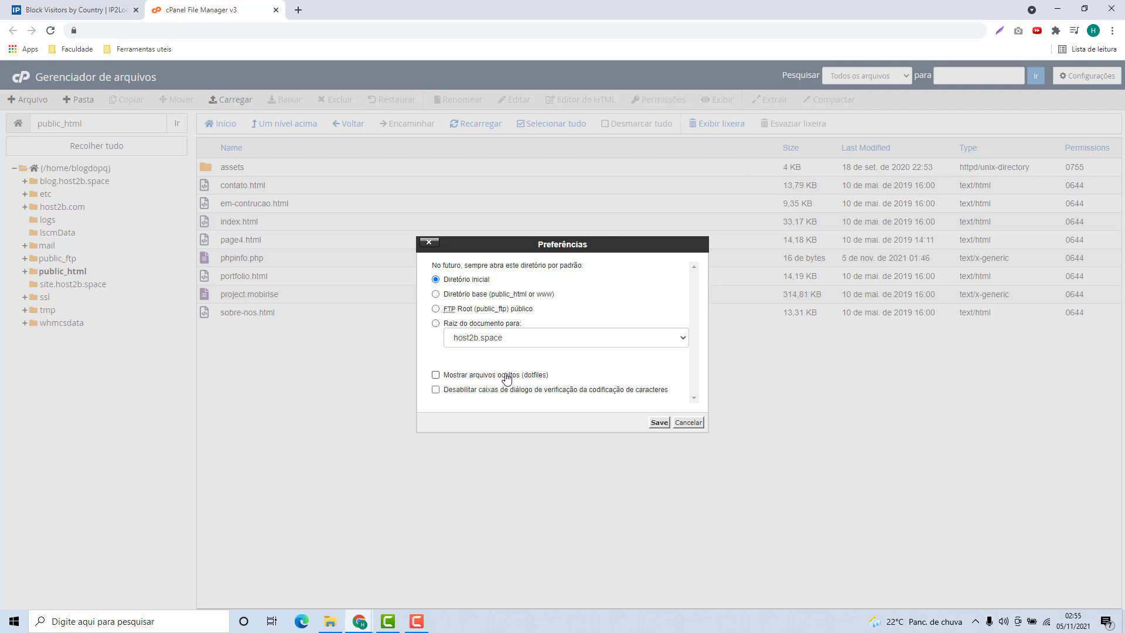
{"action": "left_click", "coordinate": [435, 375]}
{"action": "left_click", "coordinate": [658, 422]}
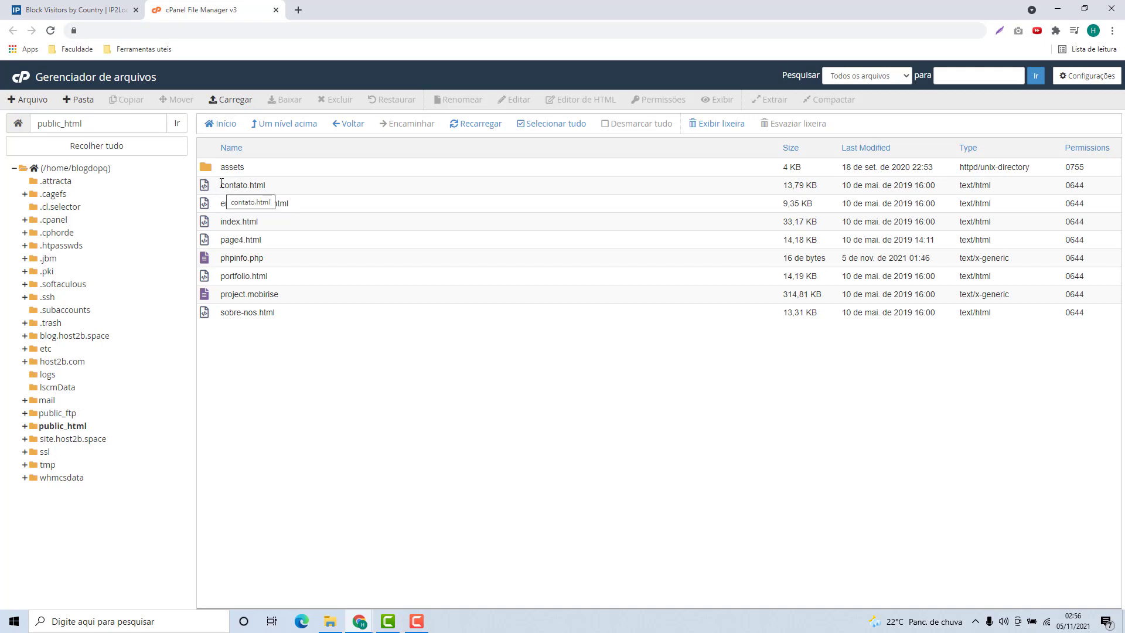
- Create a new file named .htaccess in /public_html
{"action": "left_click", "coordinate": [27, 100]}
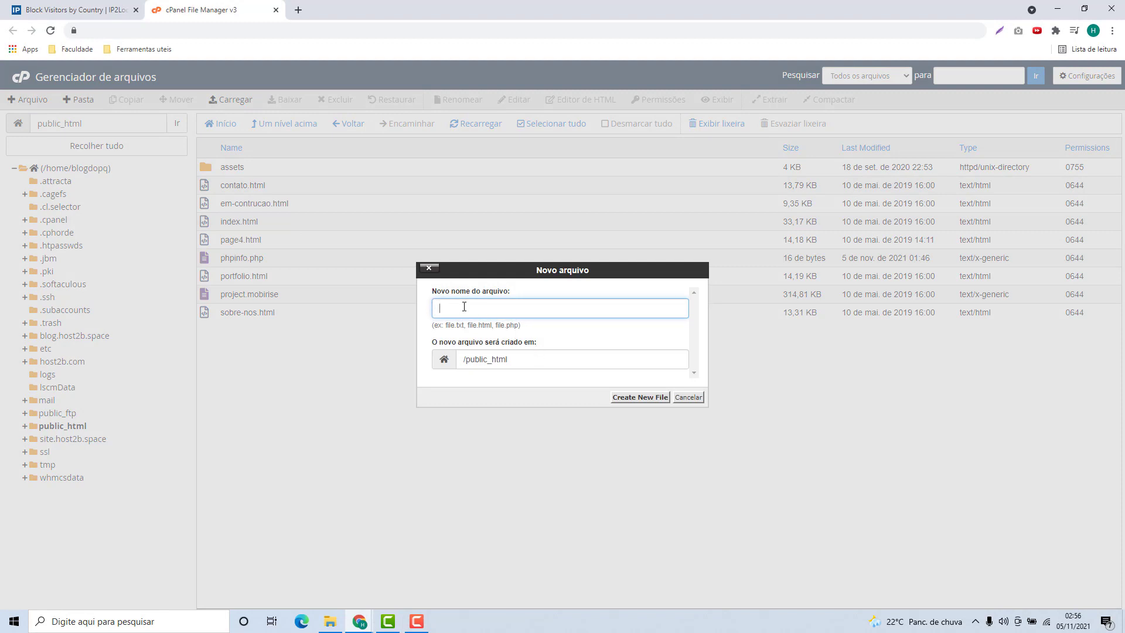
{"action": "type", "text": ".htaccess"}
{"action": "left_click", "coordinate": [628, 398]}
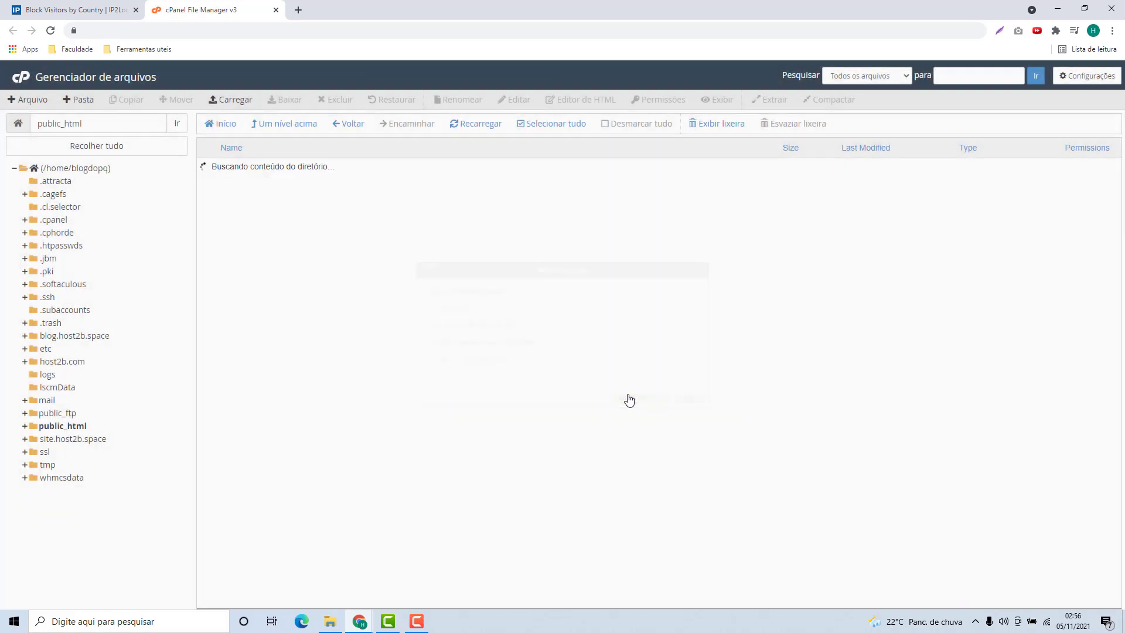
- Open the new .htaccess file in the text editor, accepting the encoding dialog
{"action": "left_click", "coordinate": [249, 187]}
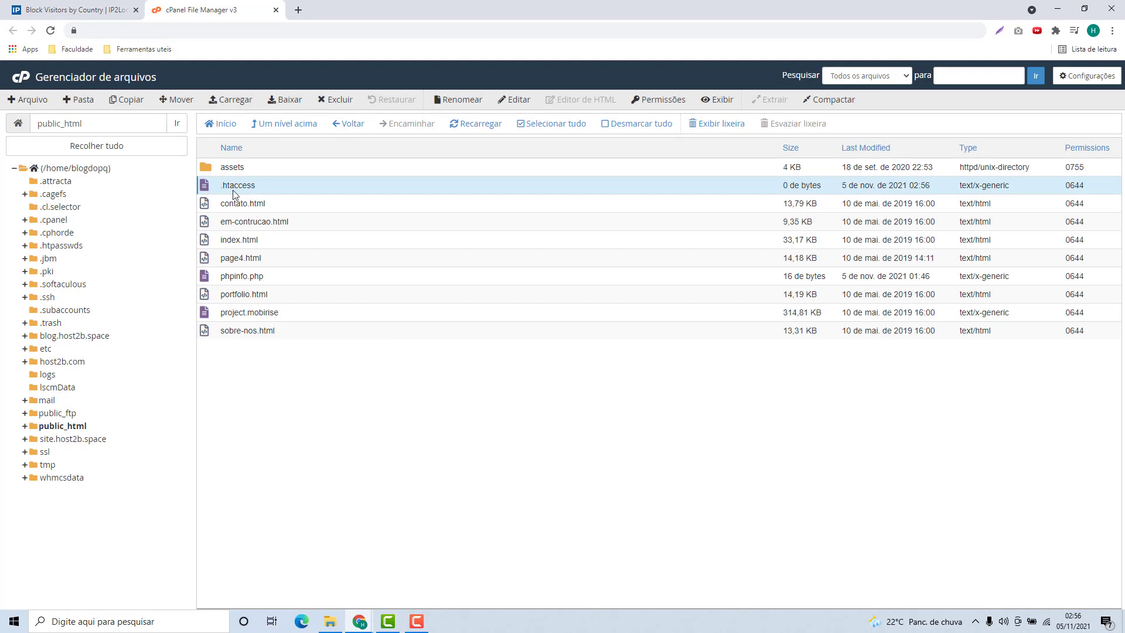
{"action": "right_click", "coordinate": [270, 186]}
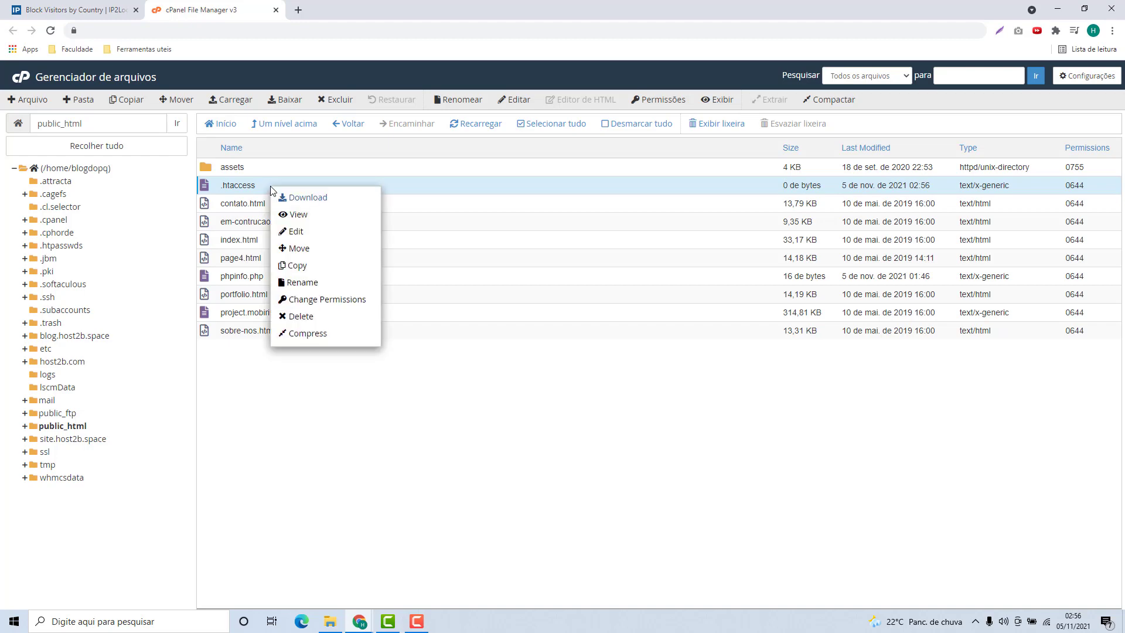
{"action": "left_click", "coordinate": [294, 232]}
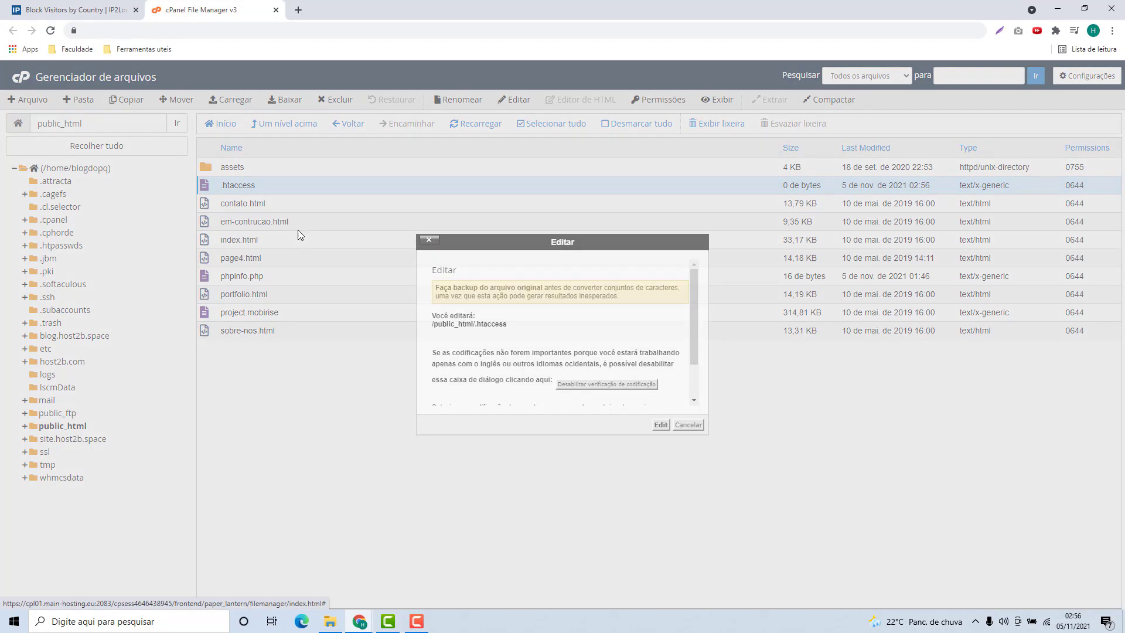
{"action": "left_click", "coordinate": [660, 425]}
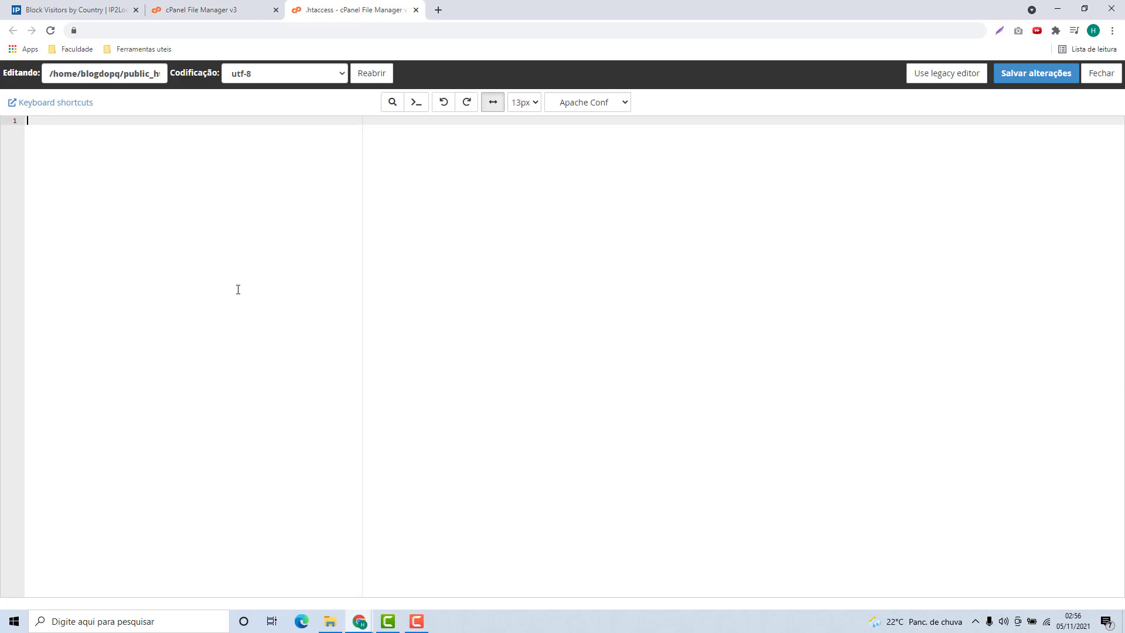
- Switch to the IP2Location visitor blocker page and choose Russian Federation as the country for the download list
{"action": "left_click", "coordinate": [47, 11]}
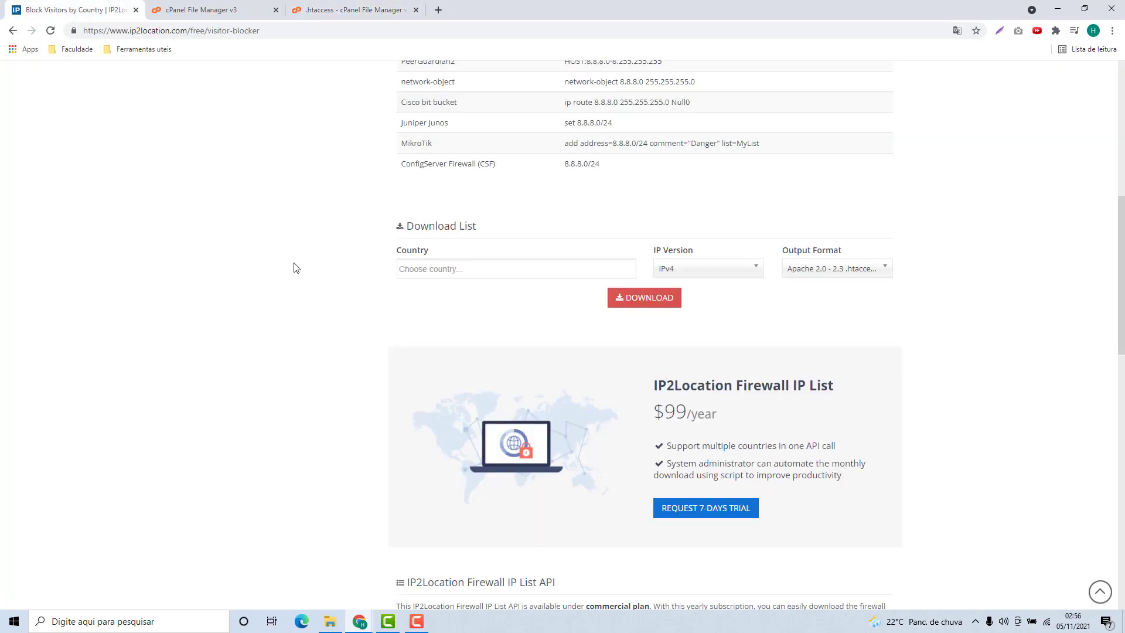
{"action": "scroll", "coordinate": [296, 268], "scroll_direction": "up", "scroll_amount": 8}
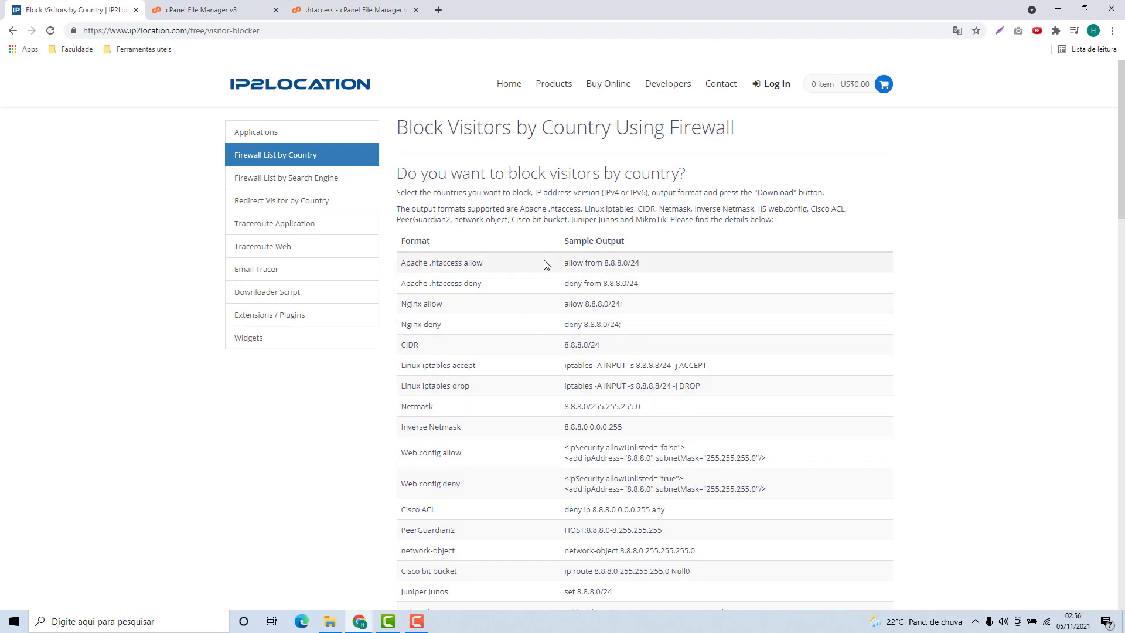
{"action": "scroll", "coordinate": [543, 259], "scroll_direction": "down", "scroll_amount": 3}
{"action": "scroll", "coordinate": [542, 267], "scroll_direction": "down", "scroll_amount": 3}
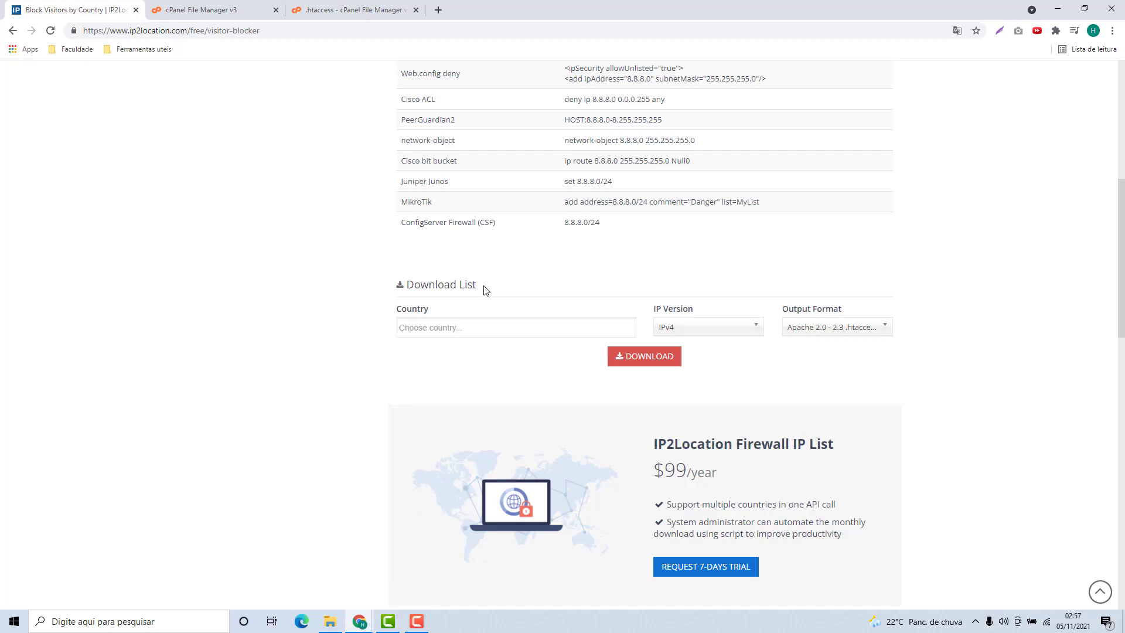
{"action": "left_click", "coordinate": [420, 328]}
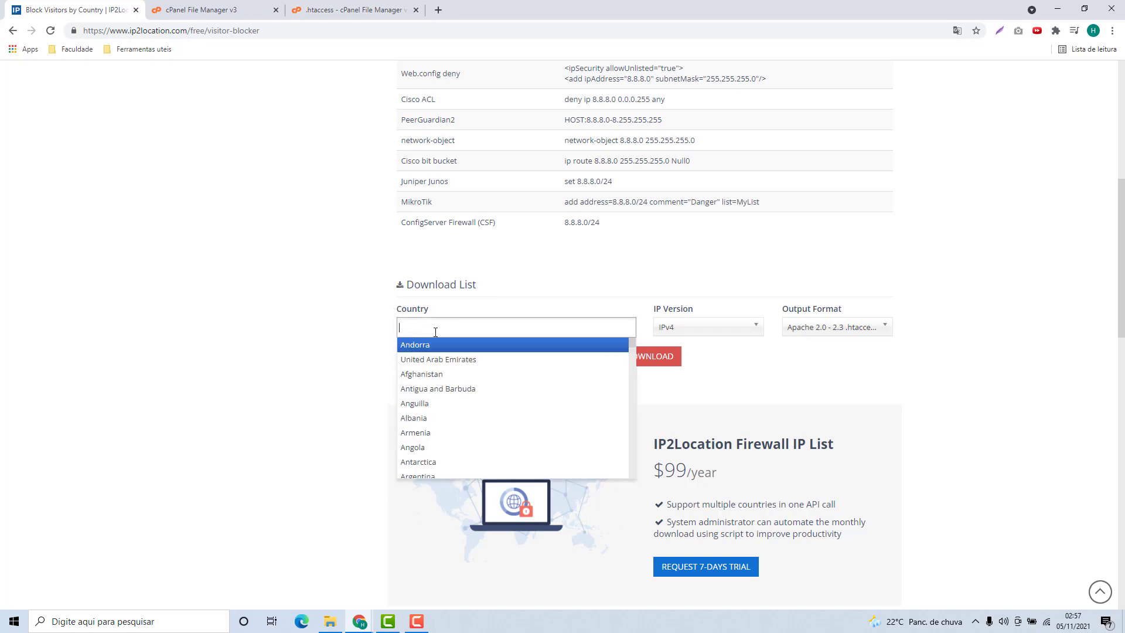
{"action": "scroll", "coordinate": [441, 367], "scroll_direction": "down", "scroll_amount": 15}
{"action": "scroll", "coordinate": [442, 366], "scroll_direction": "down", "scroll_amount": 20}
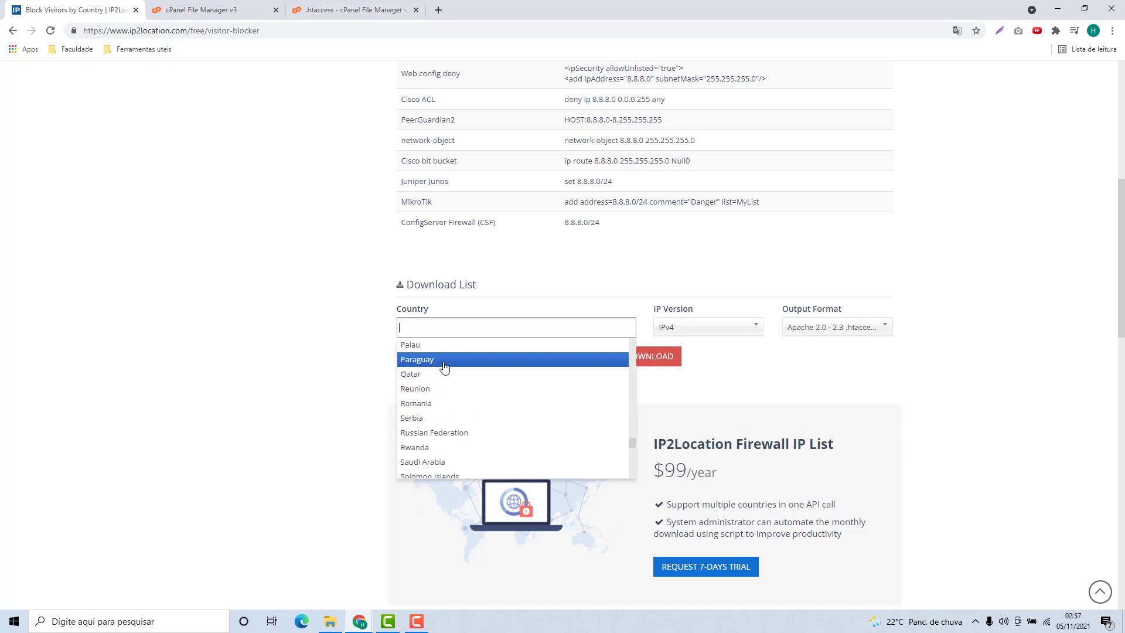
{"action": "scroll", "coordinate": [444, 367], "scroll_direction": "up", "scroll_amount": 20}
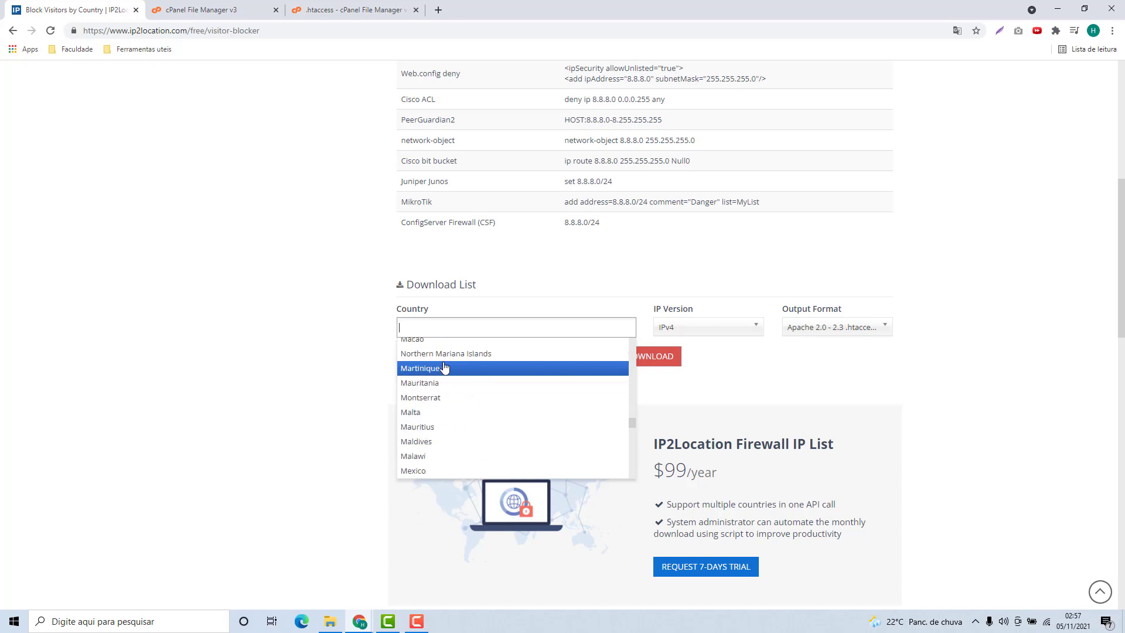
{"action": "type", "text": "r"}
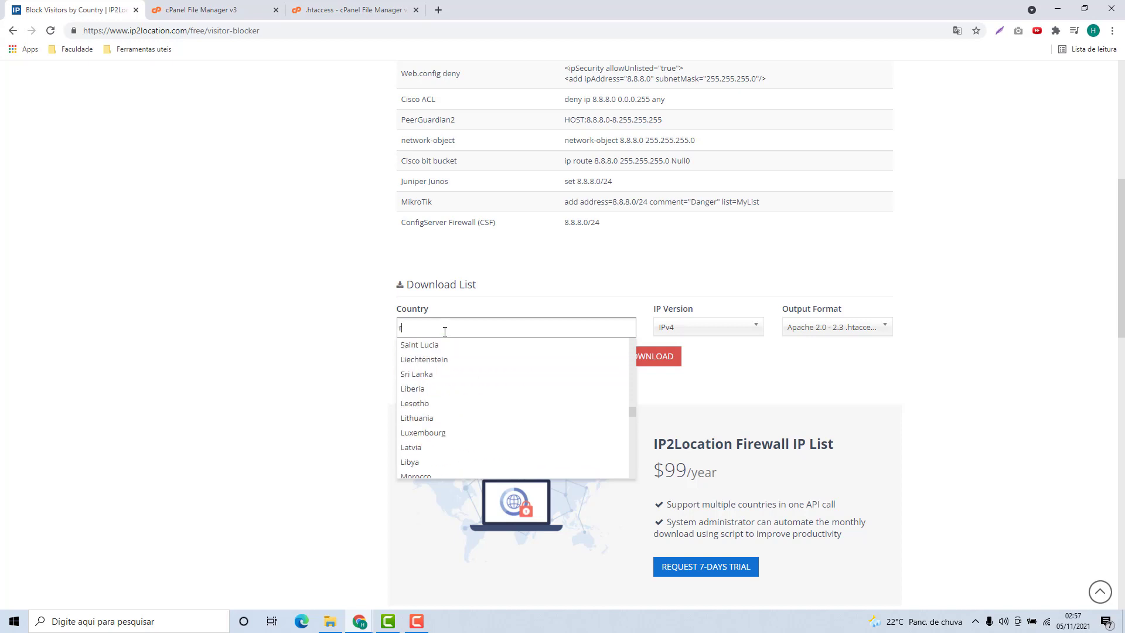
{"action": "type", "text": "ussi"}
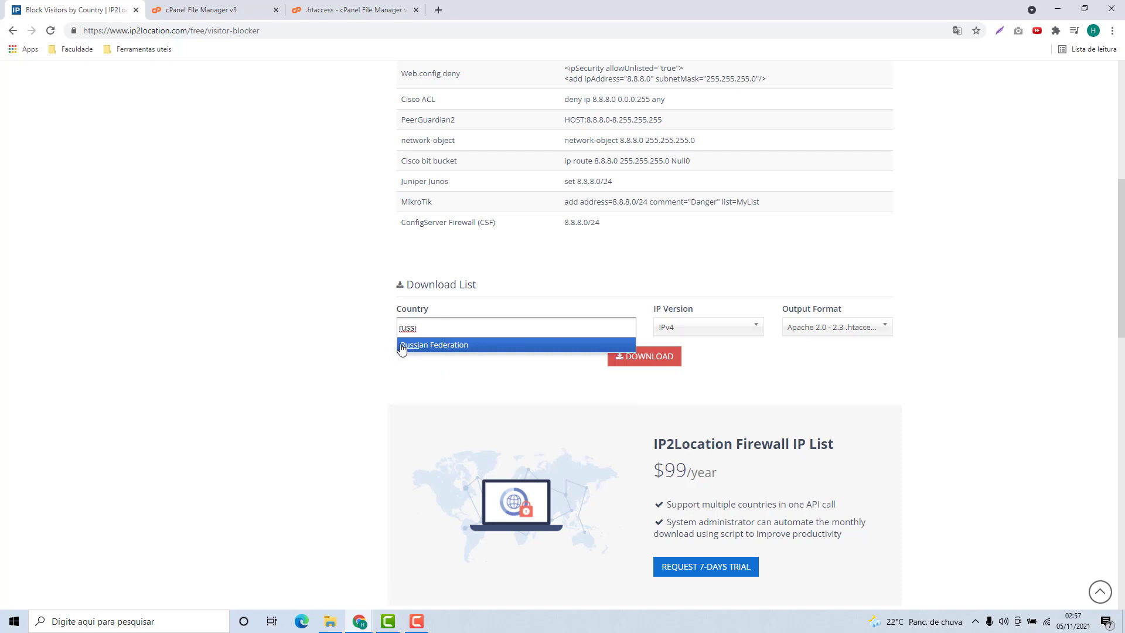
{"action": "left_click", "coordinate": [432, 350]}
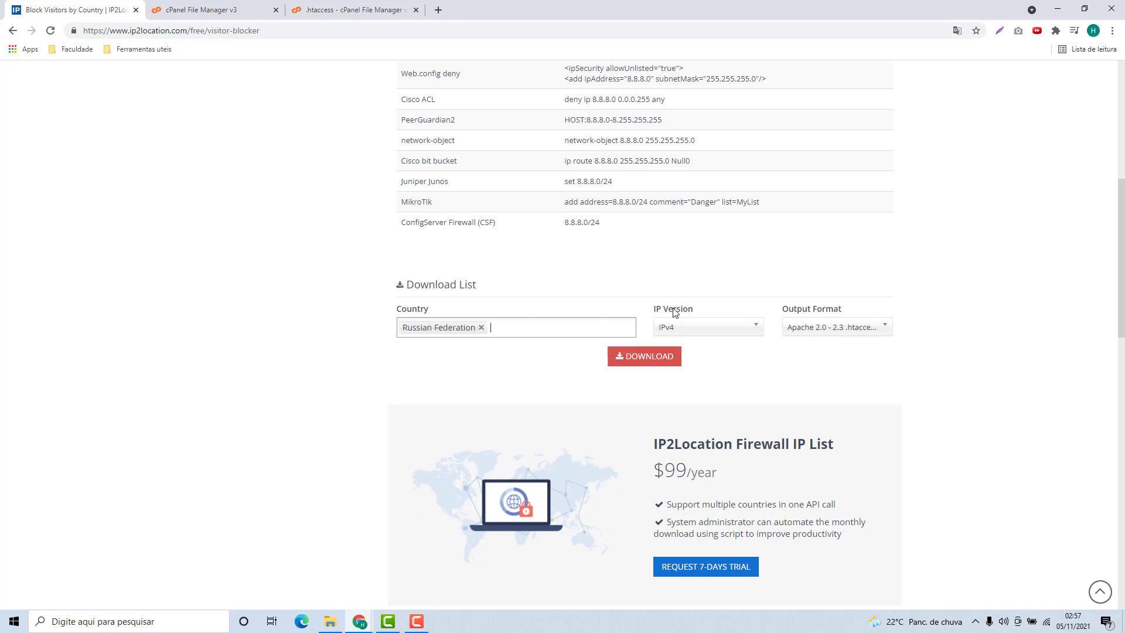
- Set the IP version to IPv4 and the output format to Apache 2.0 - 2.3 .htaccess deny, and download the list
{"action": "left_click", "coordinate": [675, 328]}
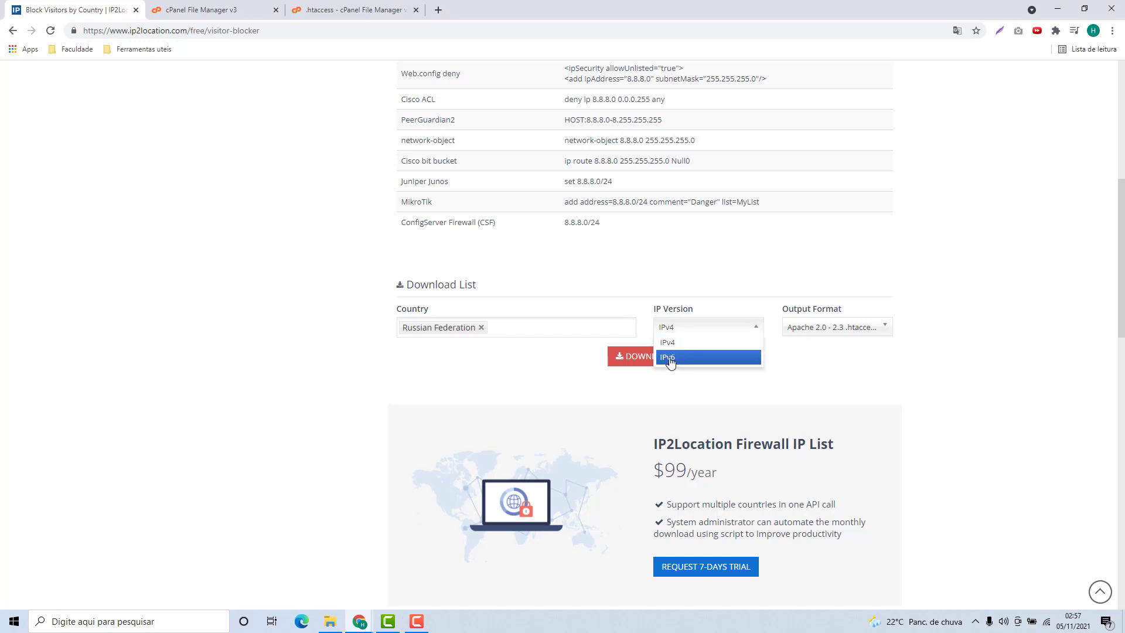
{"action": "left_click", "coordinate": [670, 343]}
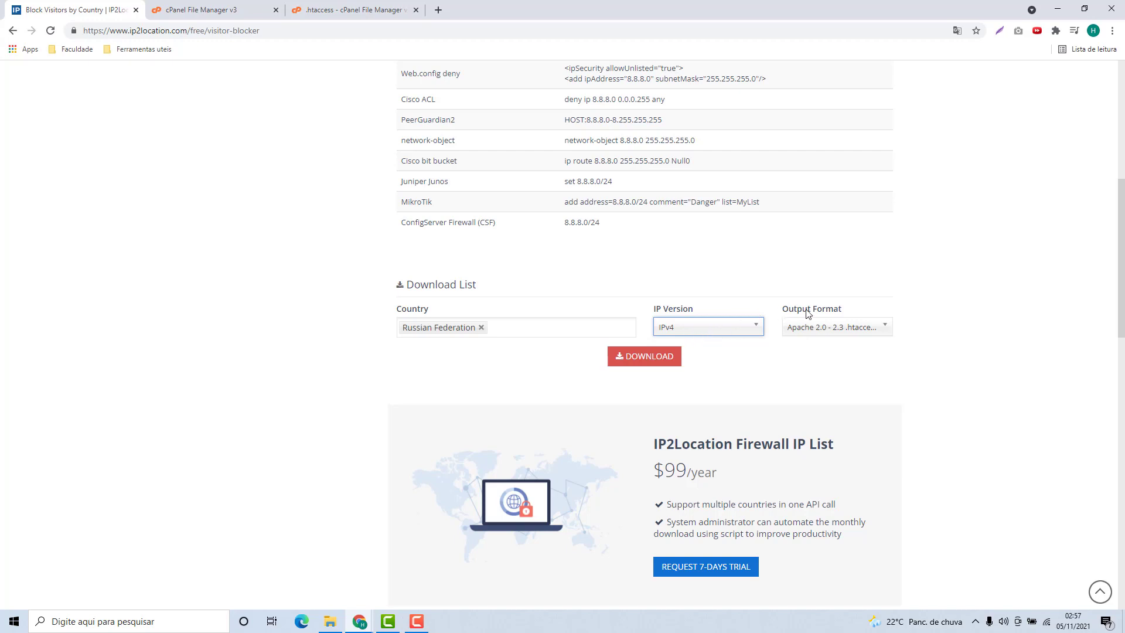
{"action": "left_click", "coordinate": [810, 329]}
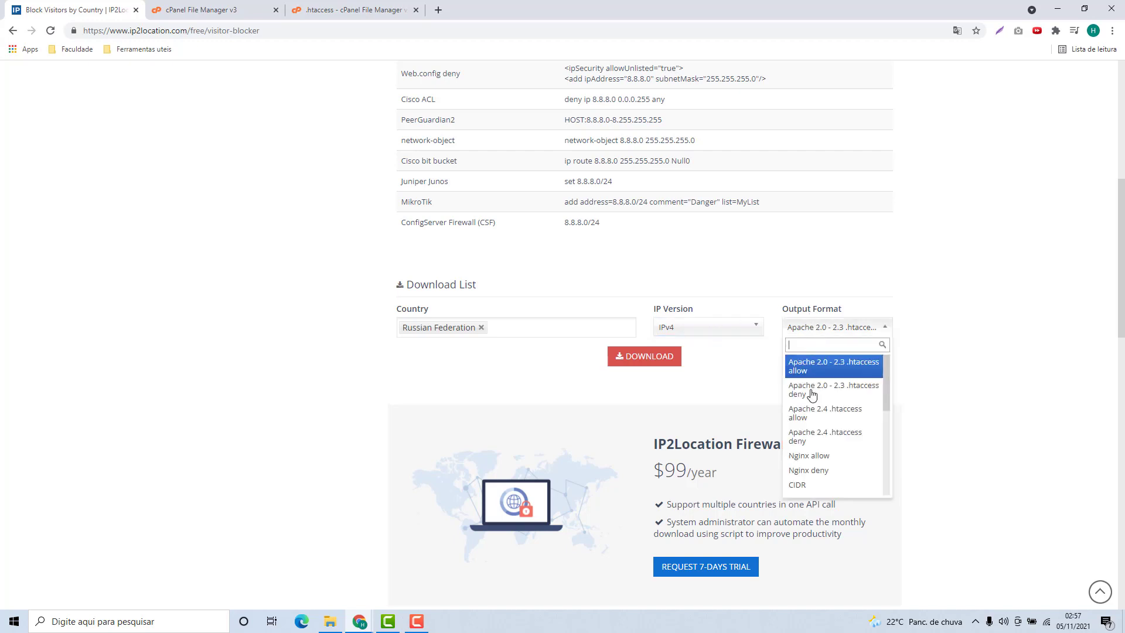
{"action": "scroll", "coordinate": [814, 404], "scroll_direction": "down", "scroll_amount": 5}
{"action": "scroll", "coordinate": [826, 437], "scroll_direction": "up", "scroll_amount": 5}
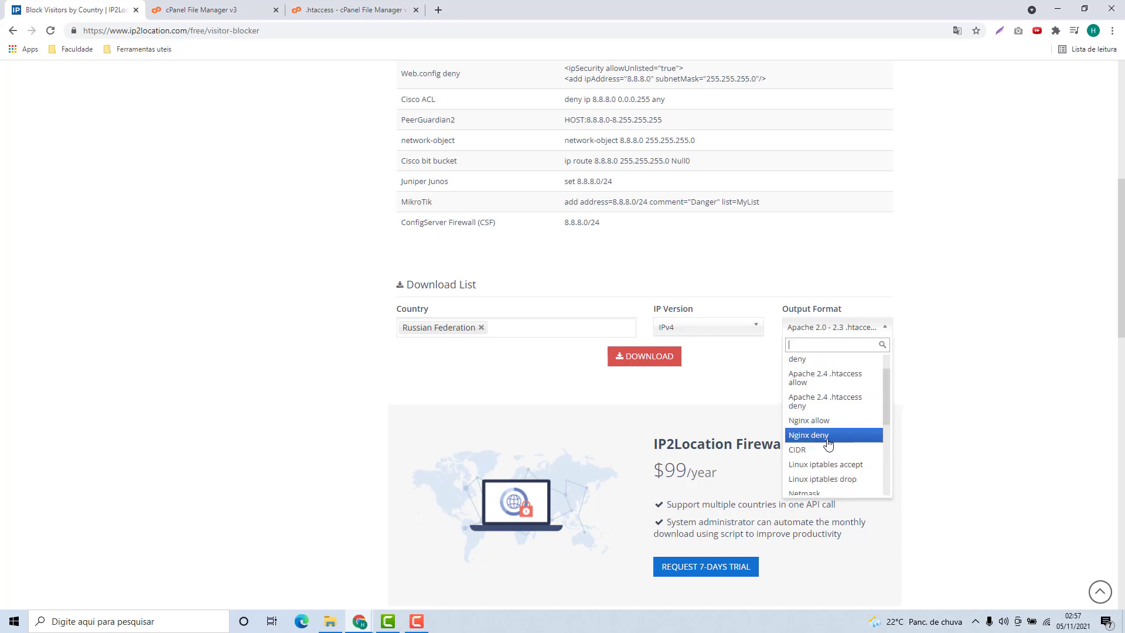
{"action": "scroll", "coordinate": [827, 443], "scroll_direction": "up", "scroll_amount": 1}
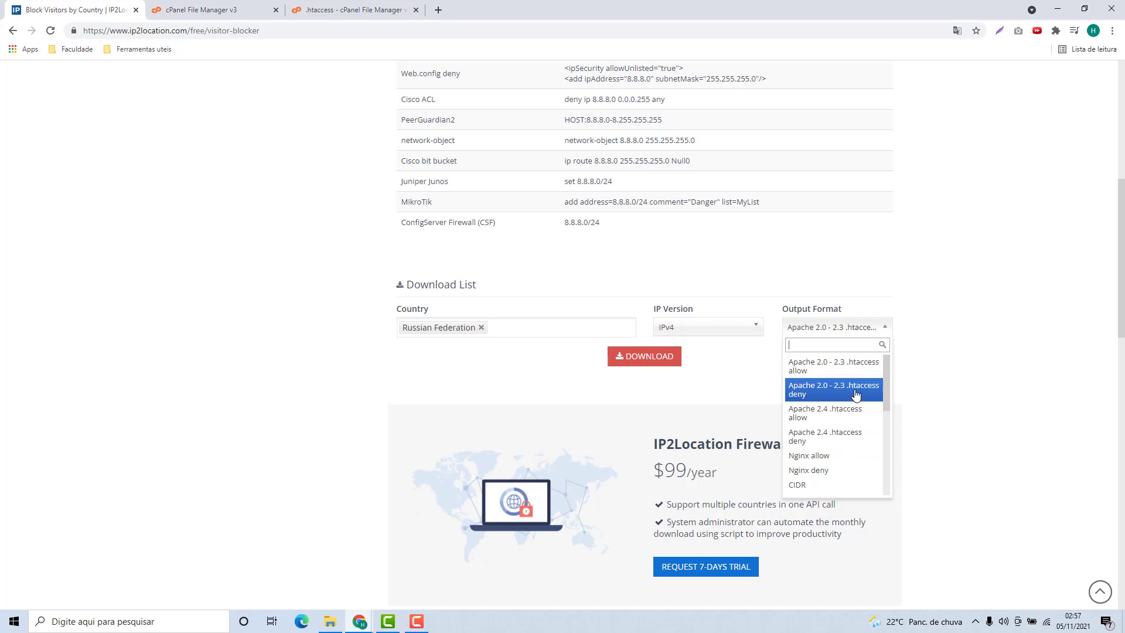
{"action": "left_click", "coordinate": [809, 397]}
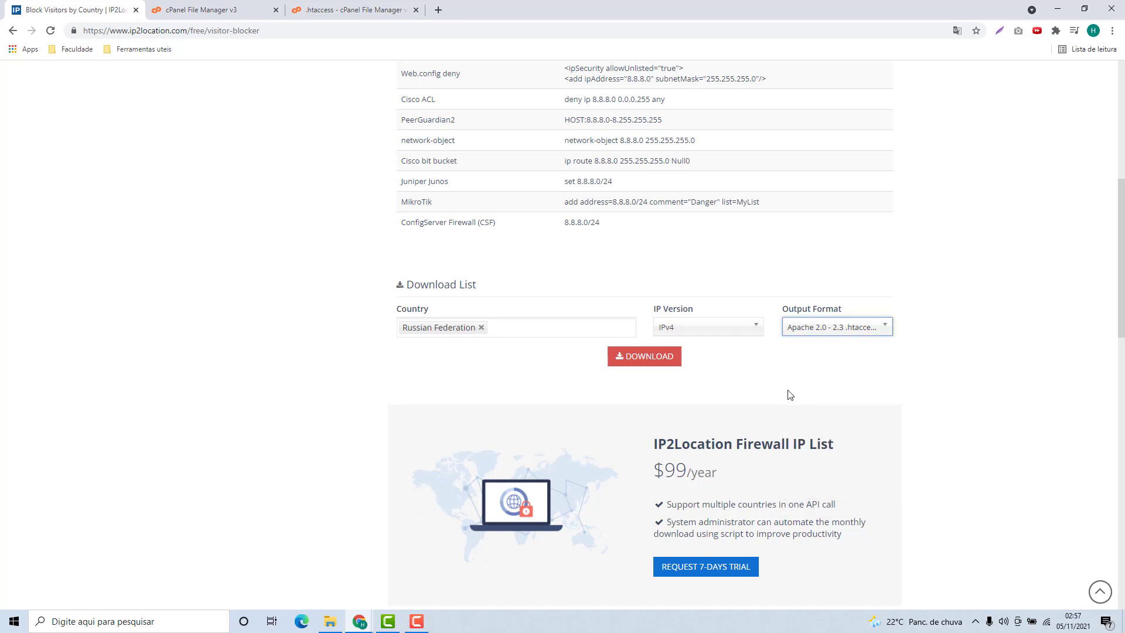
{"action": "left_click", "coordinate": [640, 361]}
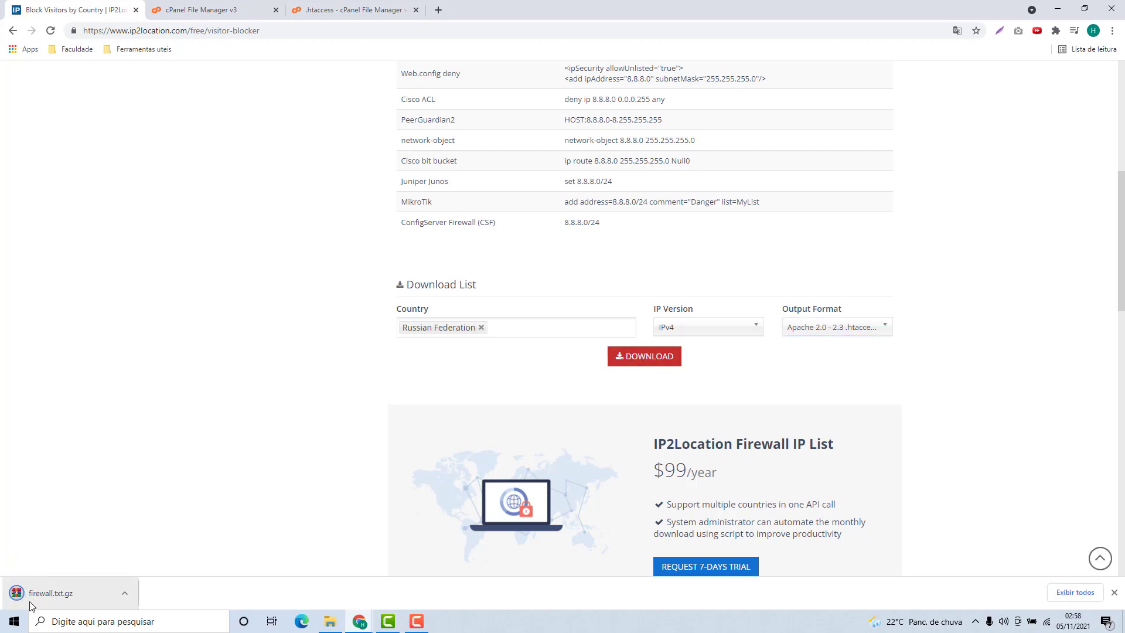
- Open the downloaded firewall.txt.gz archive in WinRAR and view its firewall.txt file in Notepad
{"action": "left_click", "coordinate": [61, 596]}
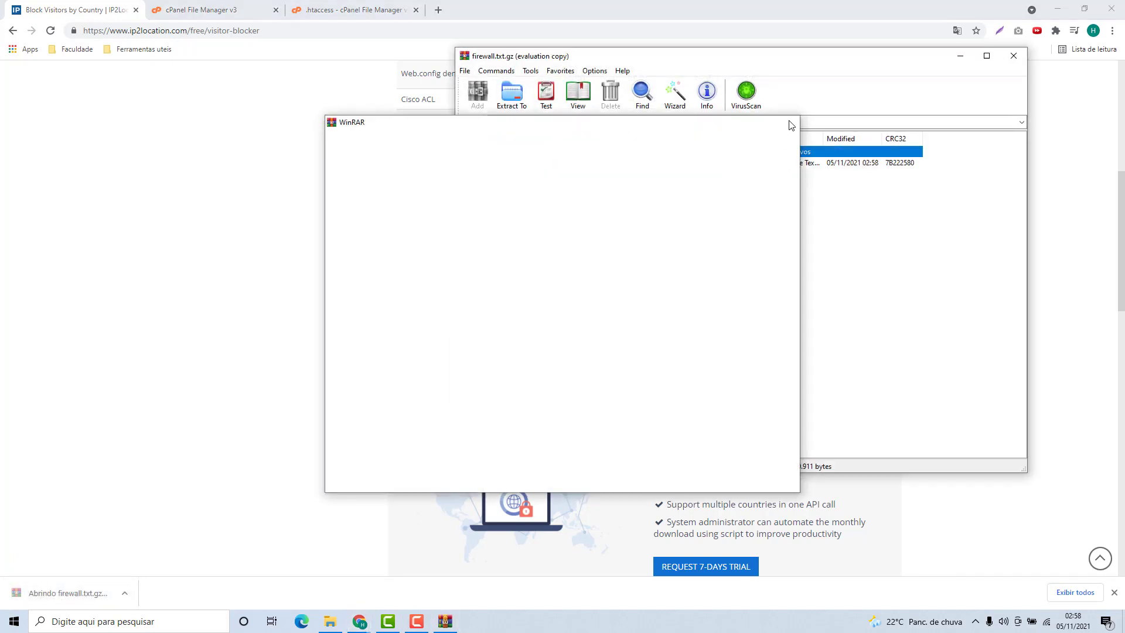
{"action": "left_click", "coordinate": [786, 121]}
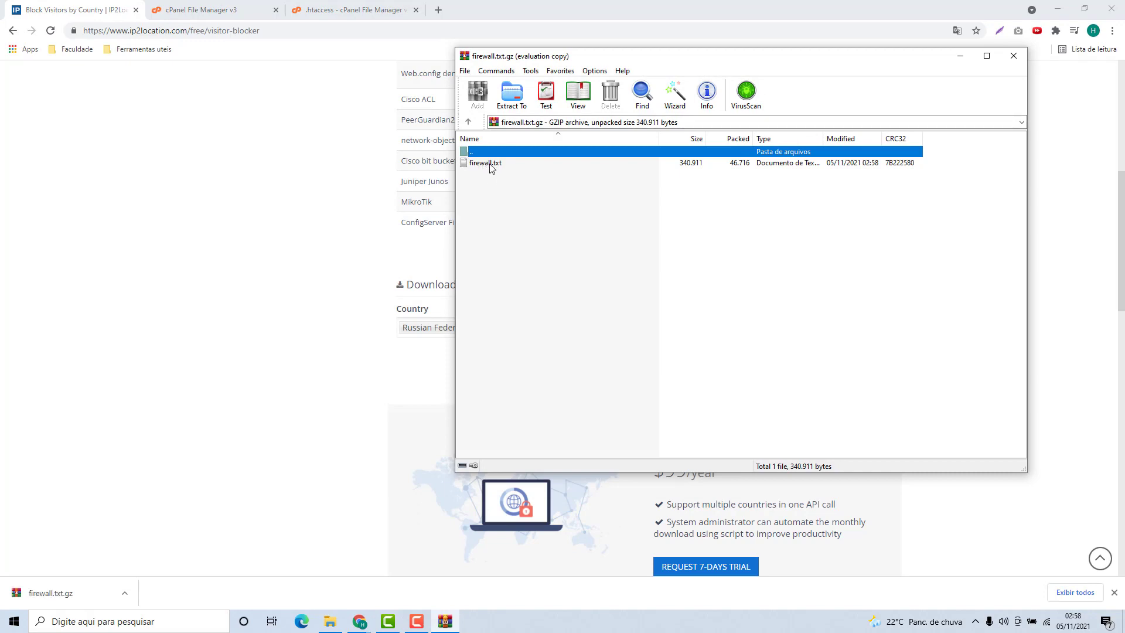
{"action": "double_click", "coordinate": [491, 164]}
{"action": "scroll", "coordinate": [624, 334], "scroll_direction": "down", "scroll_amount": 10}
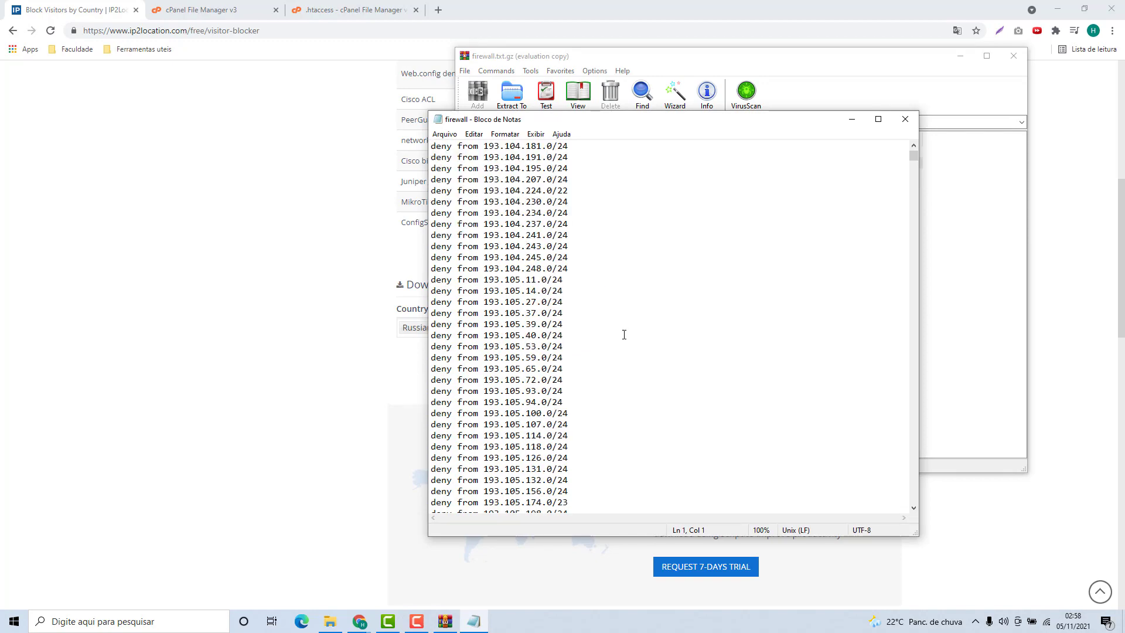
{"action": "scroll", "coordinate": [623, 335], "scroll_direction": "up", "scroll_amount": 10}
{"action": "mouse_move", "coordinate": [913, 154]}
{"action": "left_mouse_down"}
{"action": "mouse_move", "coordinate": [893, 482]}
{"action": "mouse_move", "coordinate": [887, 226]}
{"action": "mouse_move", "coordinate": [899, 155]}
{"action": "left_mouse_up"}
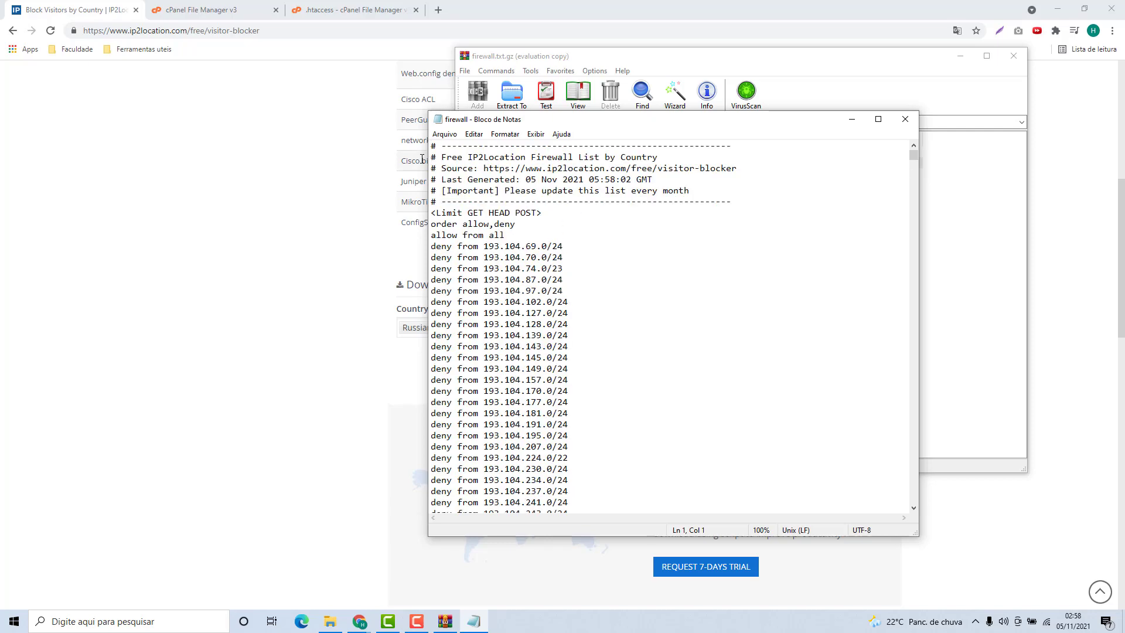
- Select and copy the entire contents of firewall.txt
{"action": "left_click_drag", "start_coordinate": [431, 146], "coordinate": [666, 630]}
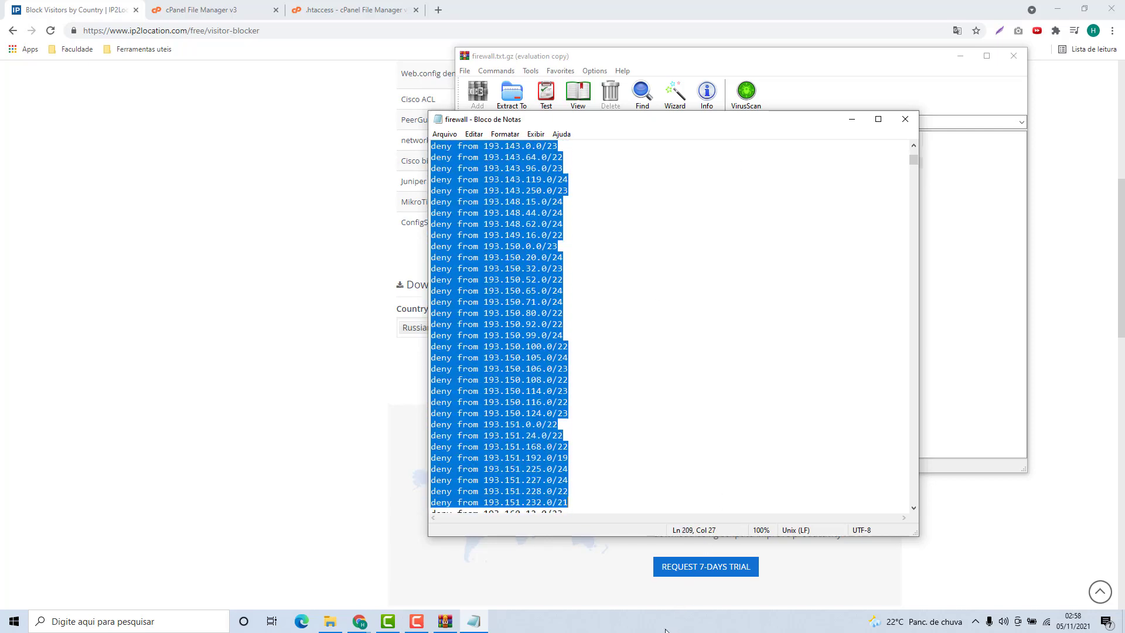
{"action": "left_click", "coordinate": [643, 388]}
{"action": "key", "text": "ctrl+a"}
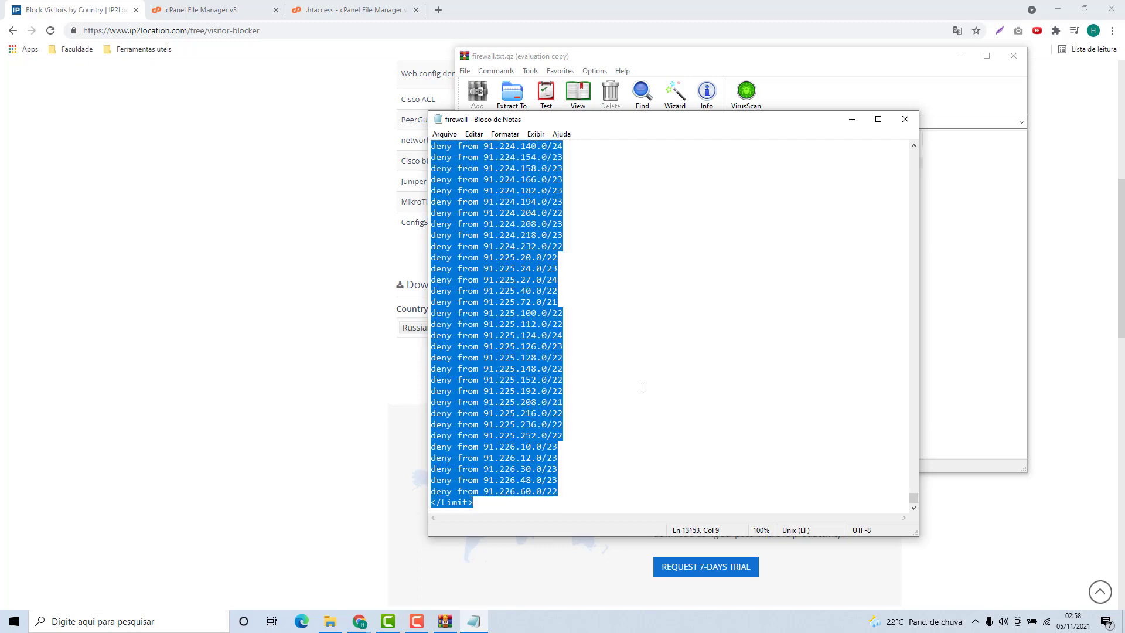
- Paste the copied deny list into the empty .htaccess file in the cPanel editor and save the changes
{"action": "left_click", "coordinate": [351, 10]}
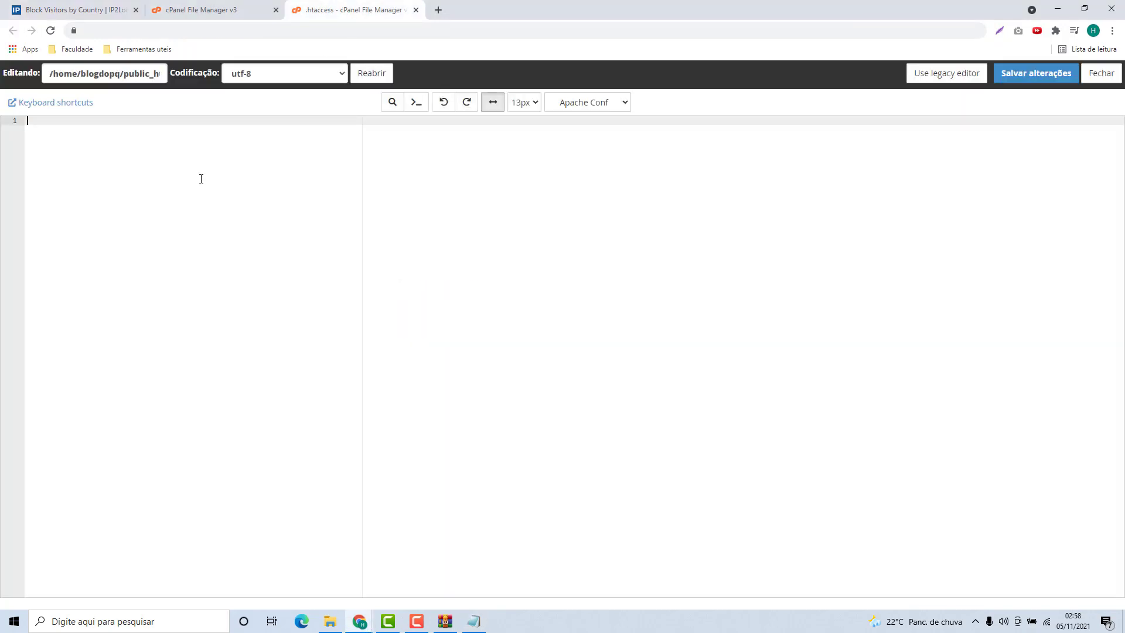
{"action": "key", "text": "ctrl+v"}
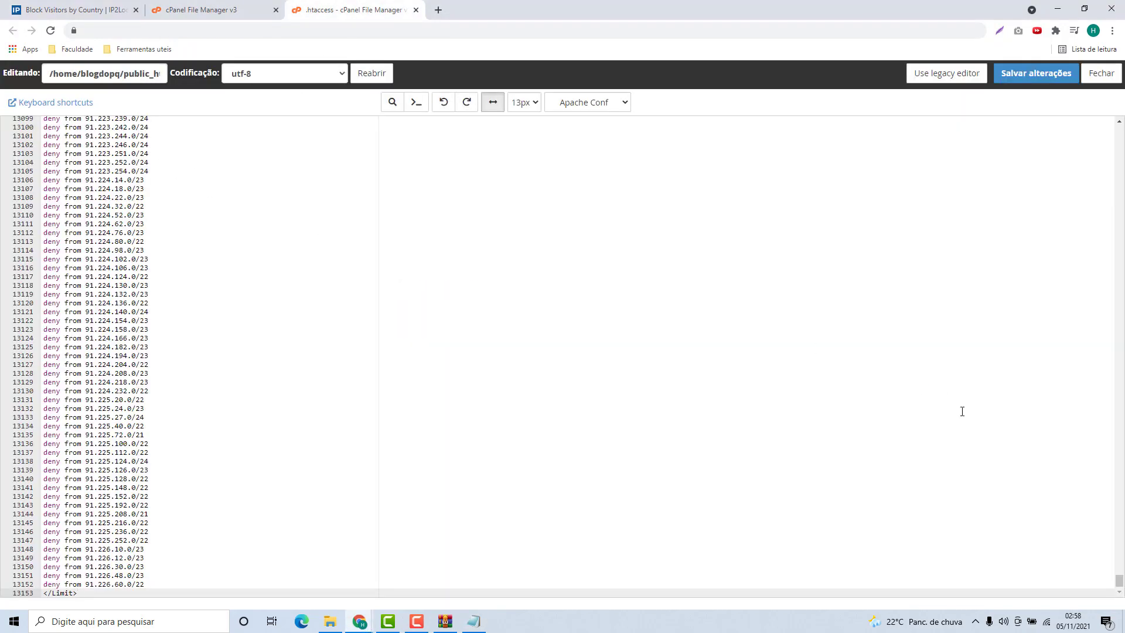
{"action": "left_click_drag", "start_coordinate": [1117, 585], "coordinate": [1088, 117]}
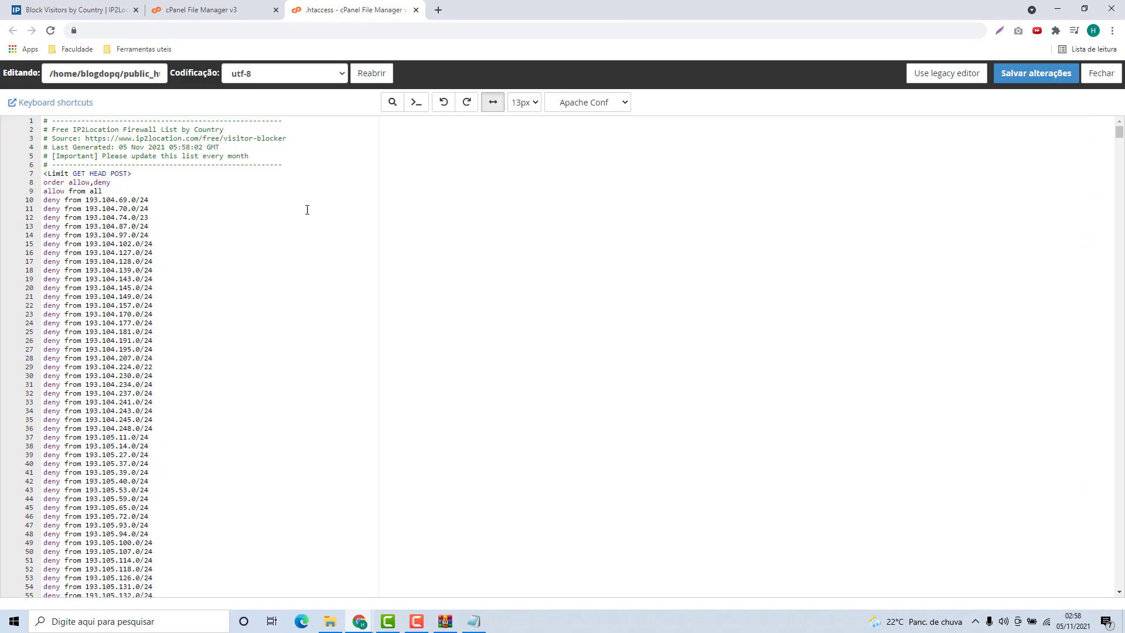
{"action": "left_click", "coordinate": [1013, 88]}
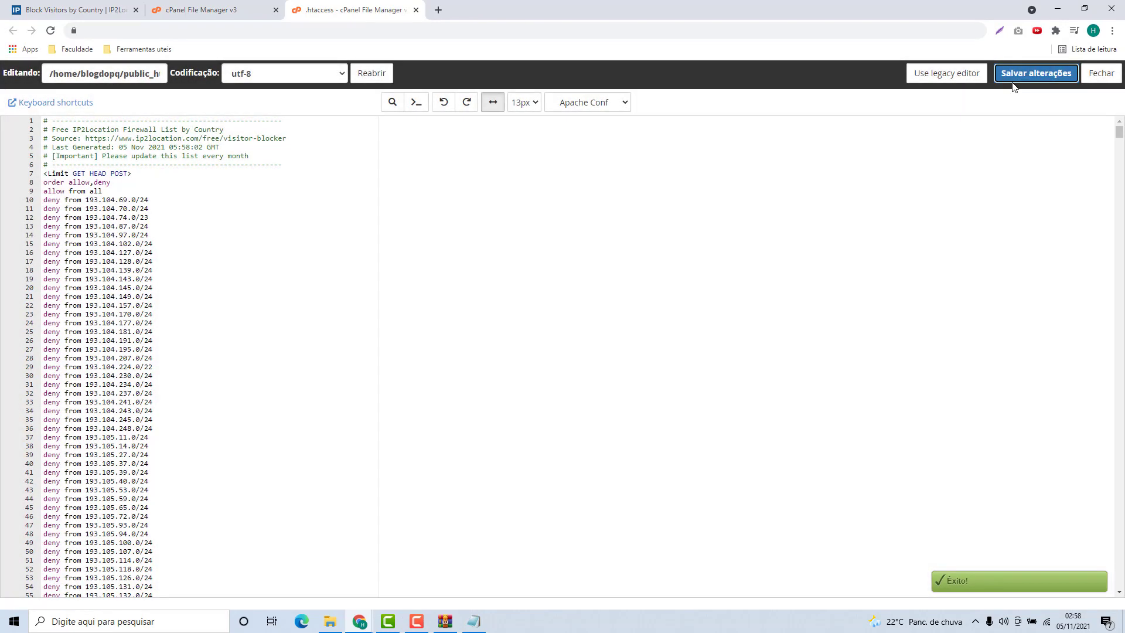